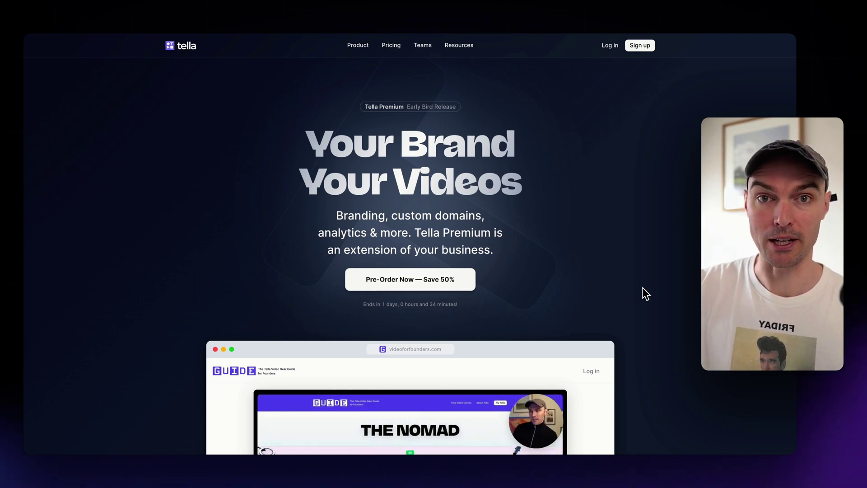
- Examine the Tella Premium page, from custom branding and custom domains through analytics and export features to the pricing card
scroll(643, 288, down, 10)
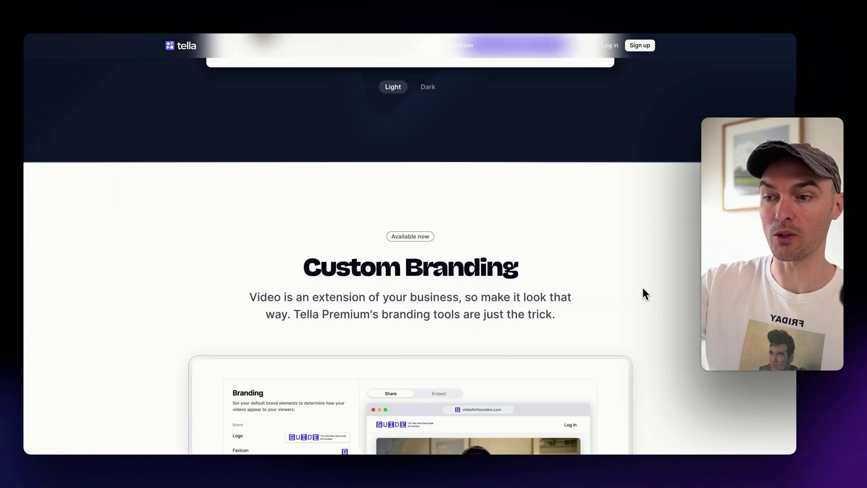
scroll(642, 288, down, 10)
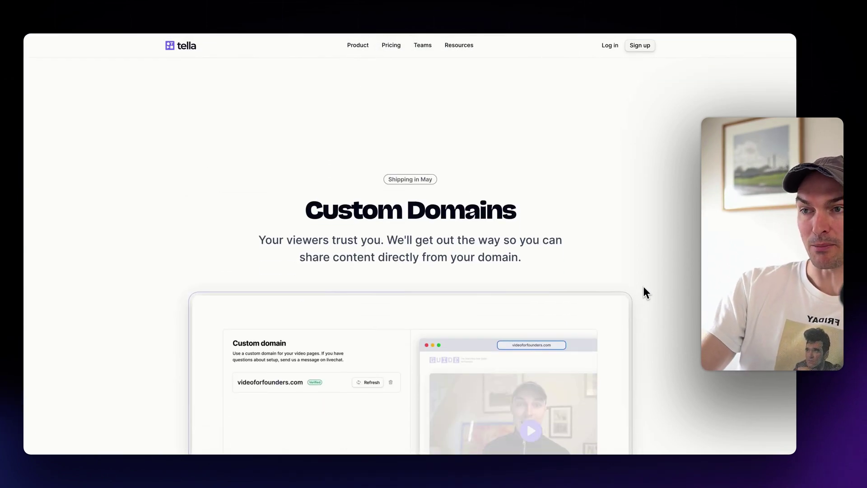
scroll(644, 287, down, 3)
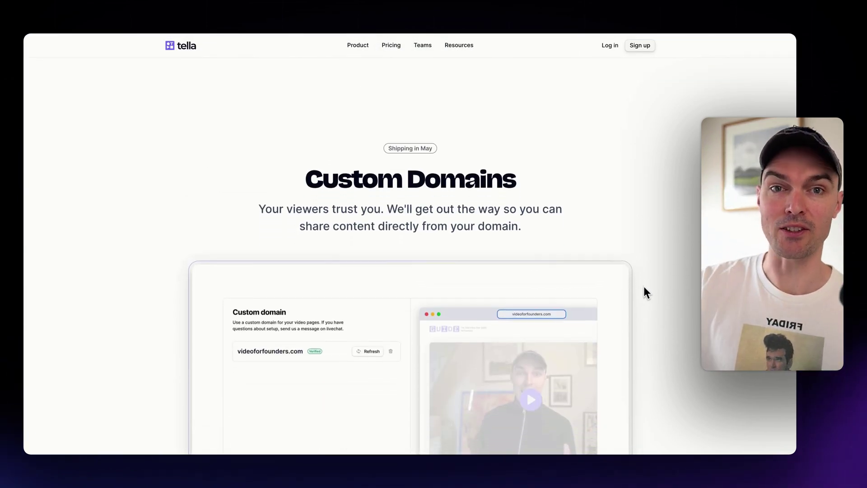
scroll(643, 293, down, 6)
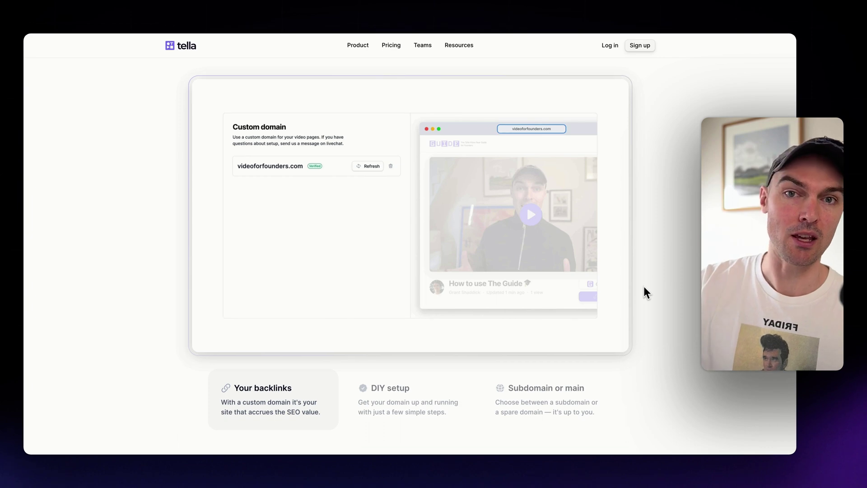
scroll(644, 293, down, 10)
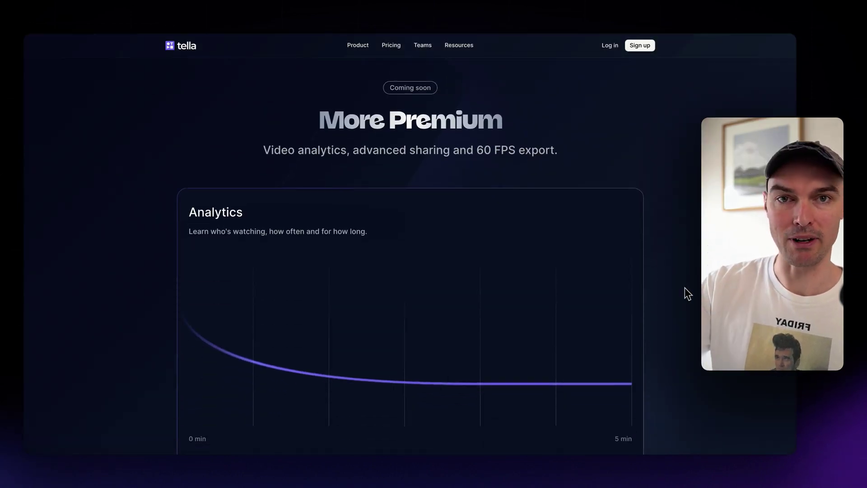
scroll(684, 288, down, 10)
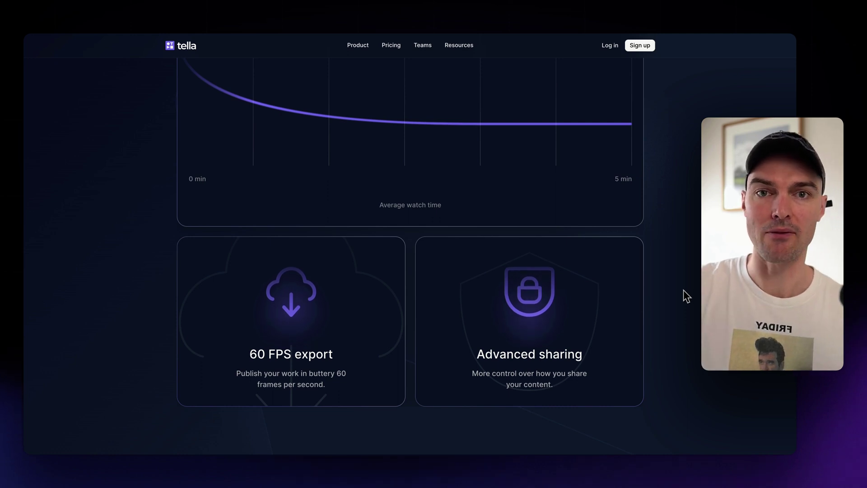
scroll(684, 289, down, 4)
scroll(684, 290, down, 10)
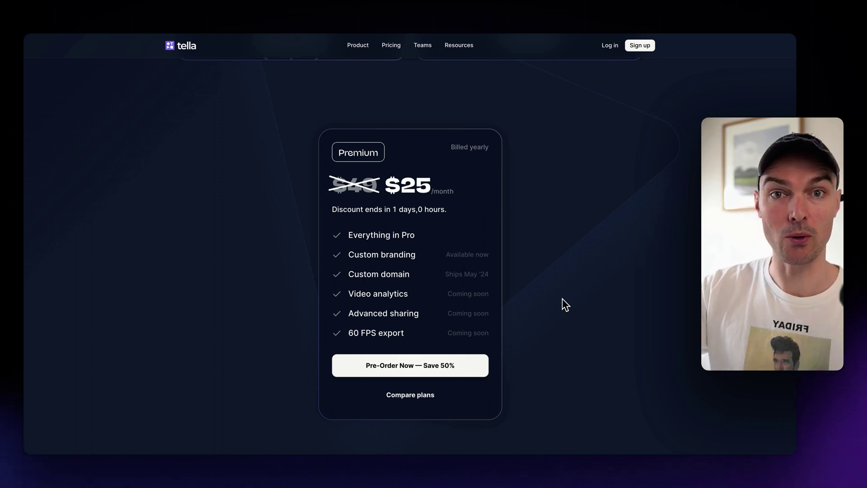
scroll(564, 302, up, 2)
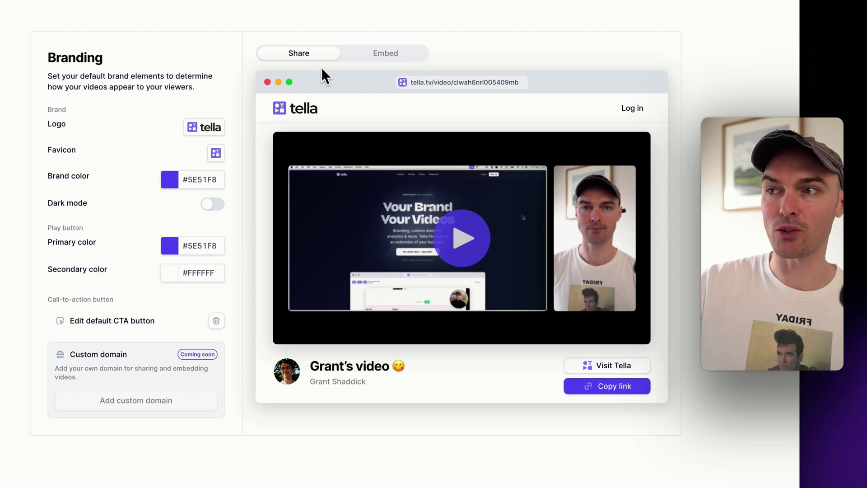
- Preview the branded video as an embed and as a share page, and try dark mode on the share page
click(385, 54)
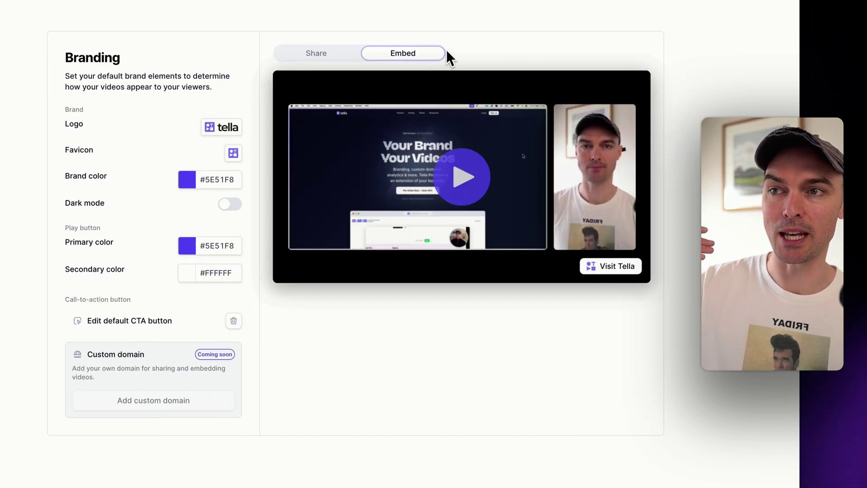
click(332, 55)
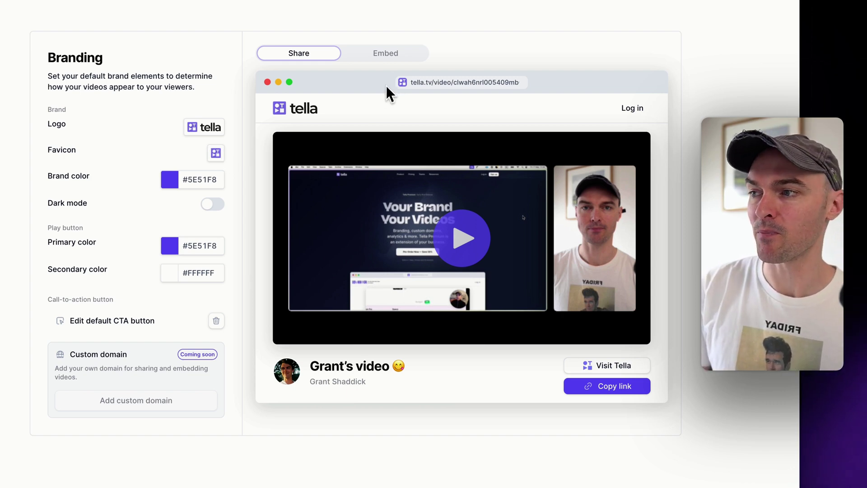
click(214, 206)
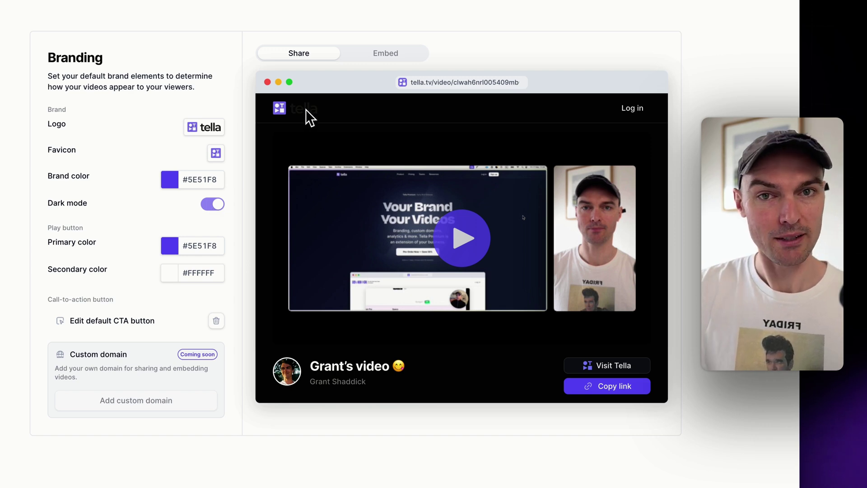
click(213, 206)
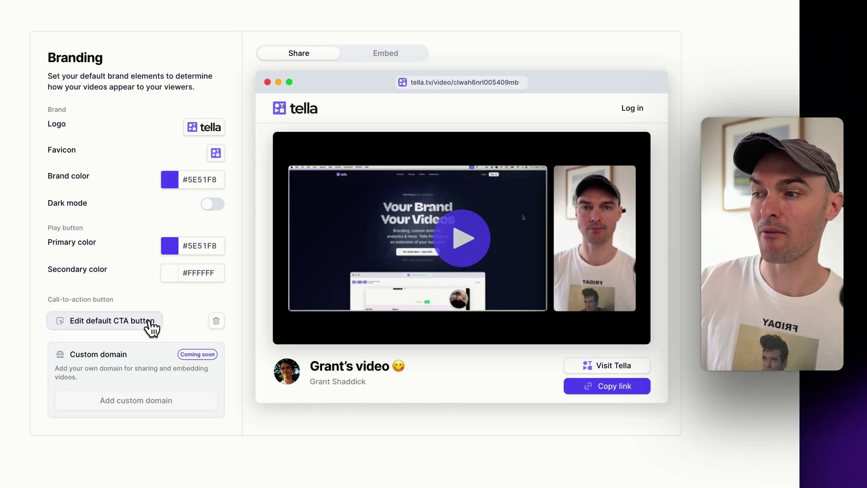
- View the default call-to-action button settings and return to the Branding settings
click(151, 323)
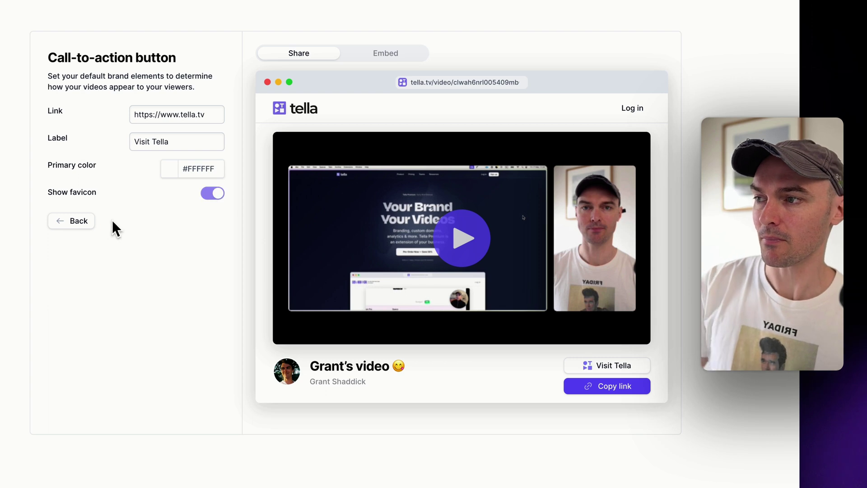
click(79, 221)
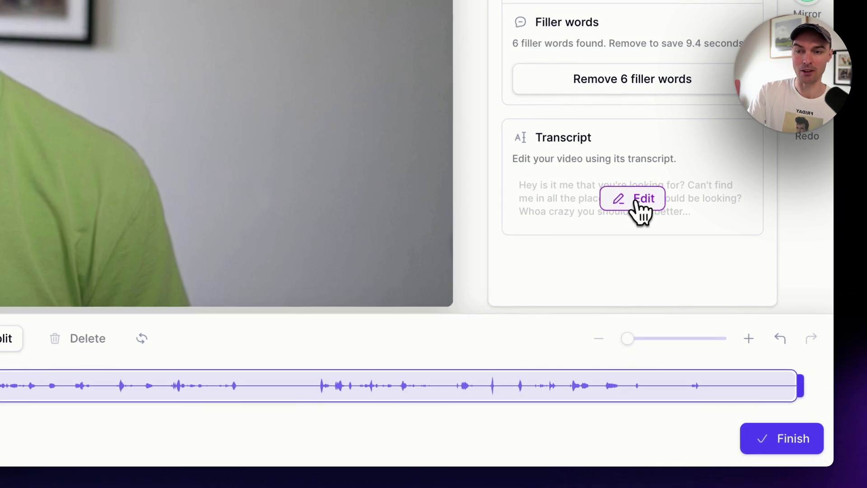
- Delete the words "key thing" from the video by editing its transcript
click(638, 199)
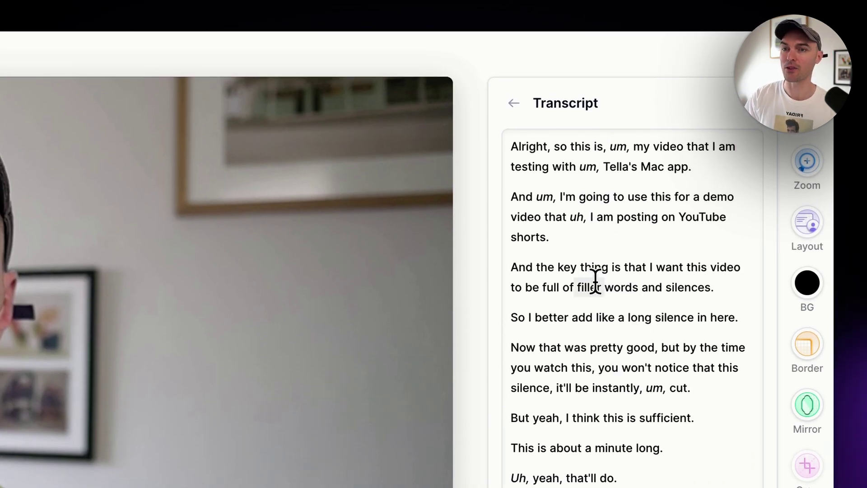
click(570, 271)
key(BackSpace)
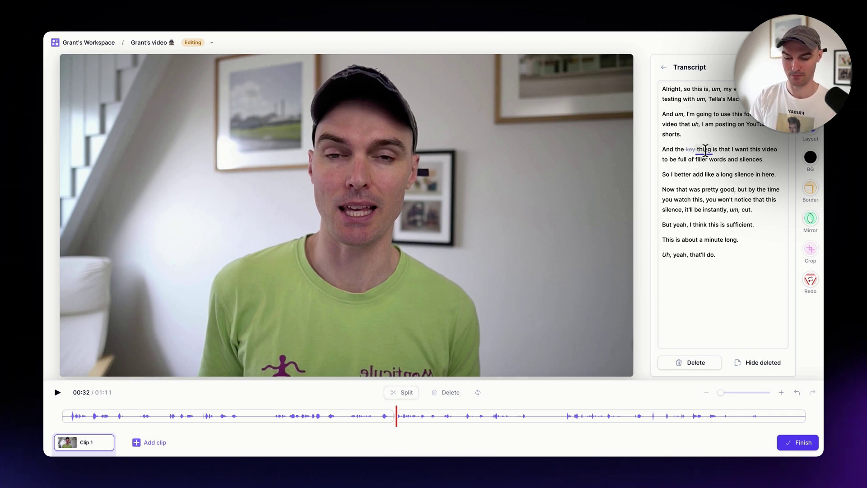
key(BackSpace)
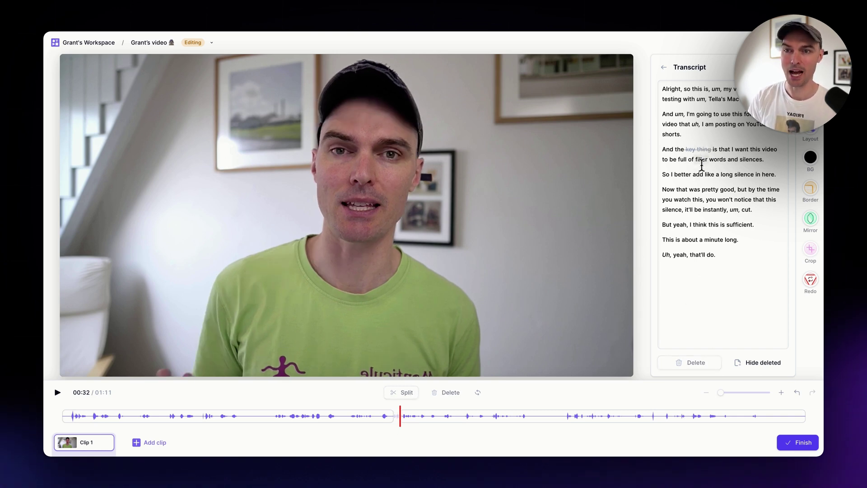
- Delete the transcript paragraph beginning "Now that was pretty good" from the video
double_click(741, 149)
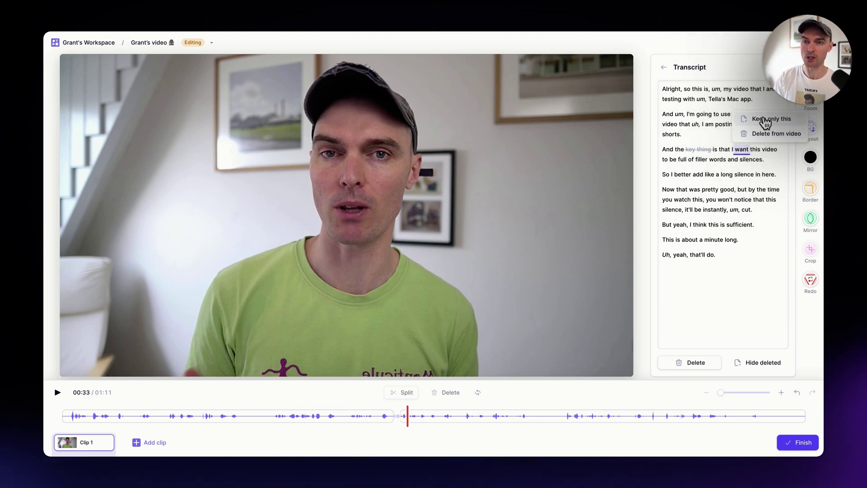
click(666, 189)
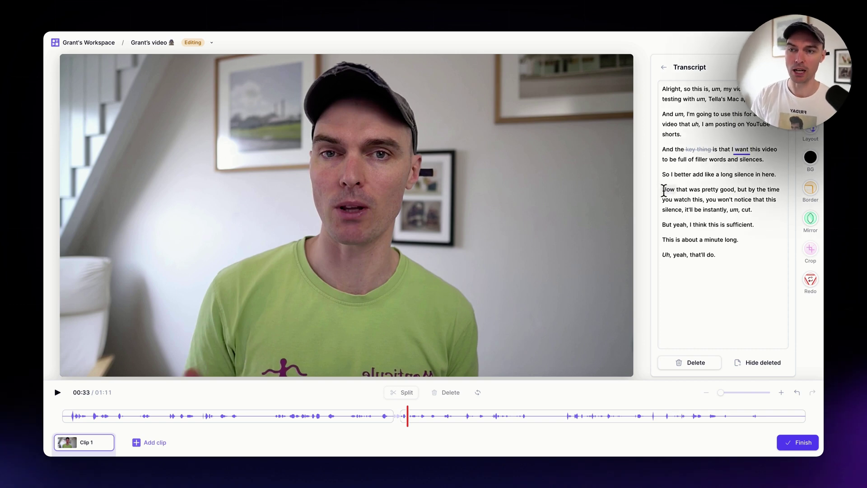
drag(696, 186, 758, 213)
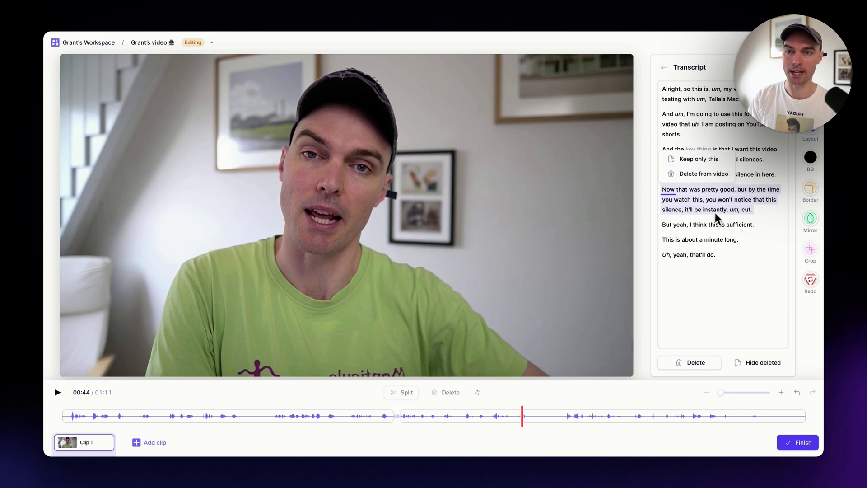
click(699, 176)
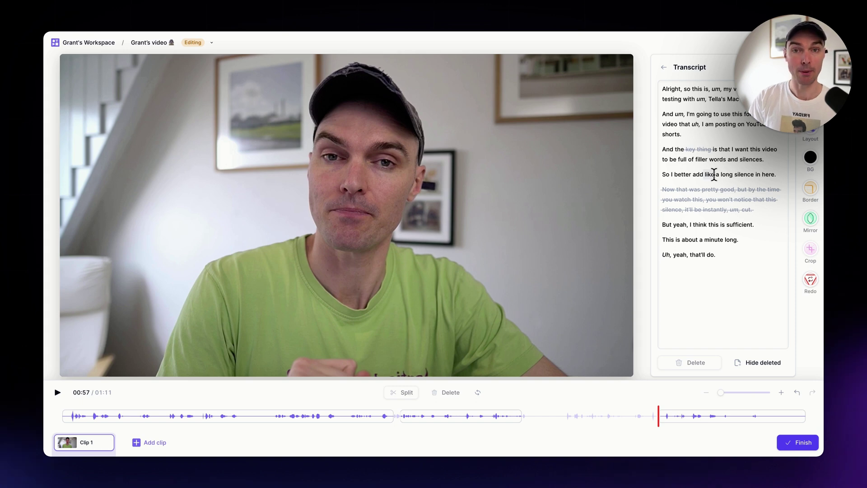
- Keep only the transcript paragraph beginning "And um, I'm going to use this", and reset the clip's trims
drag(663, 113, 682, 134)
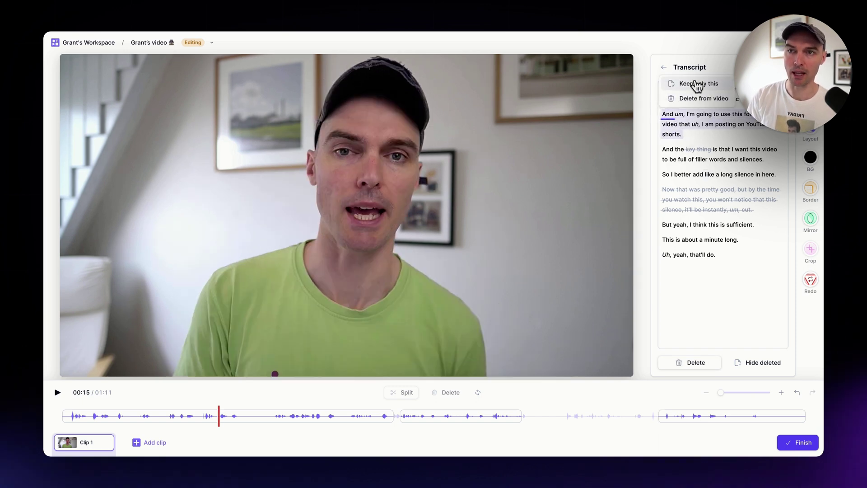
click(695, 81)
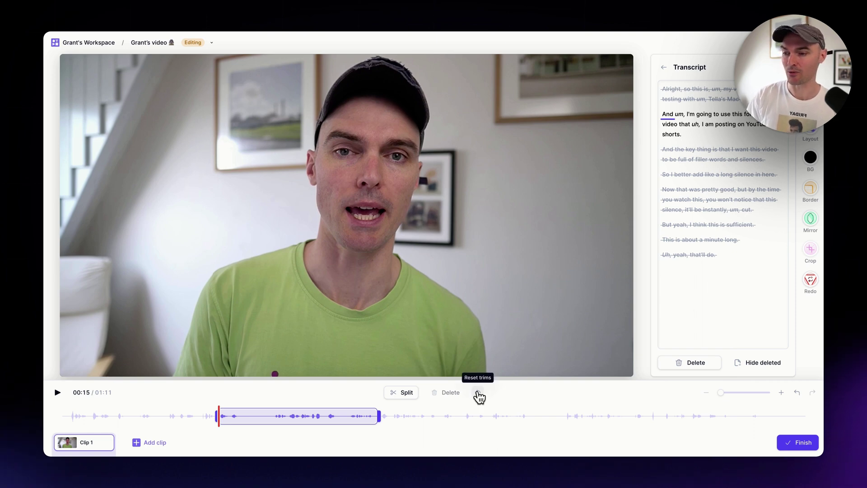
click(478, 393)
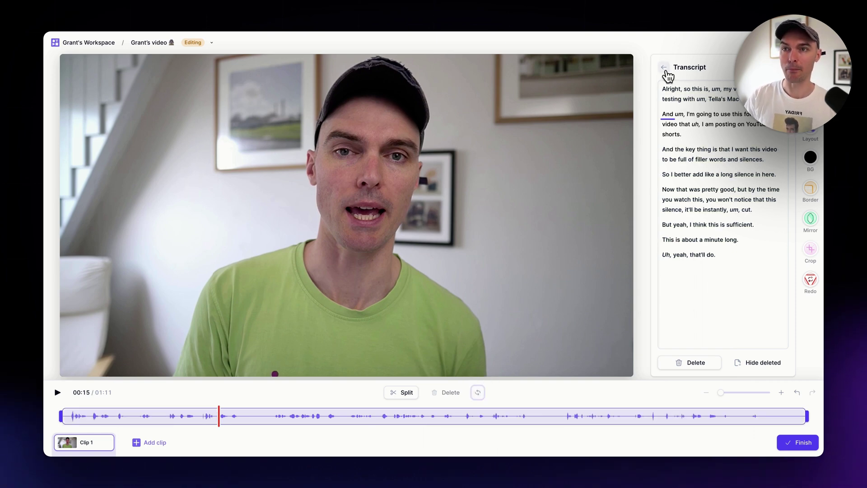
click(665, 68)
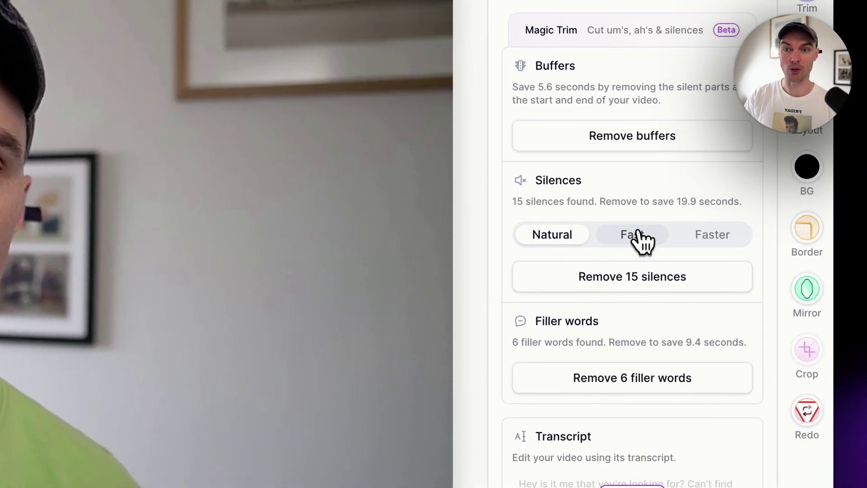
- Compare the silence removal speeds, remove the clip's silences with Faster, and reset the trims
click(726, 189)
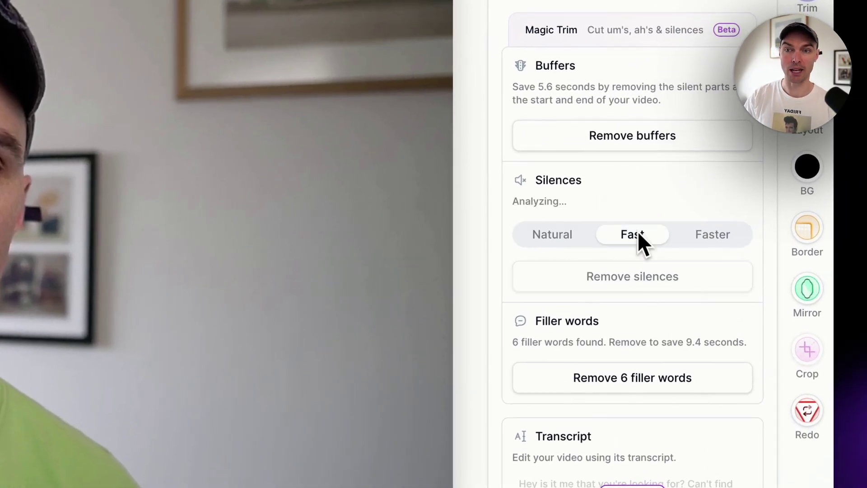
click(712, 236)
click(568, 242)
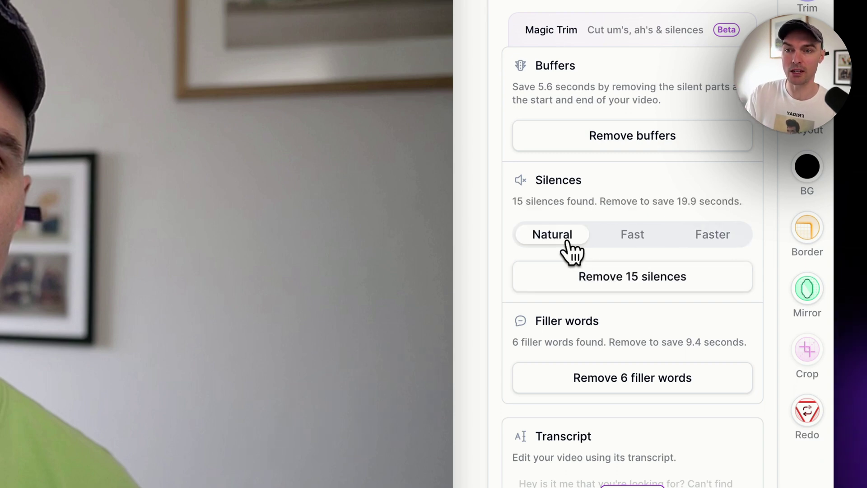
click(708, 240)
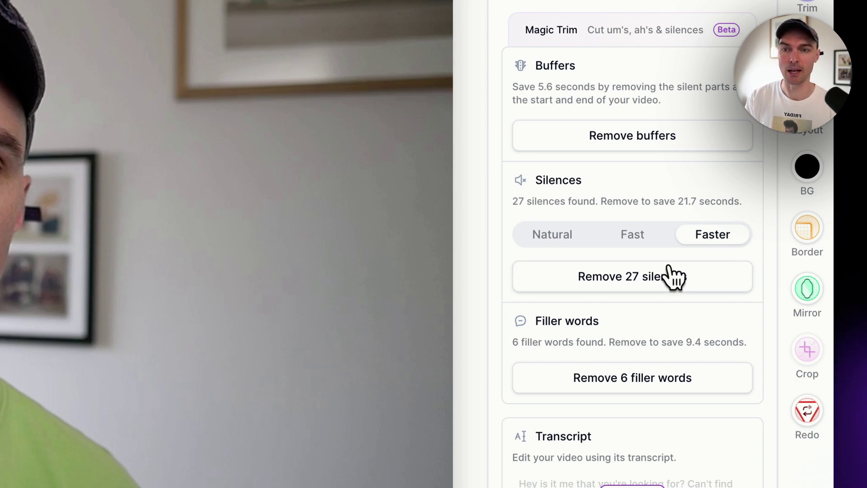
click(656, 276)
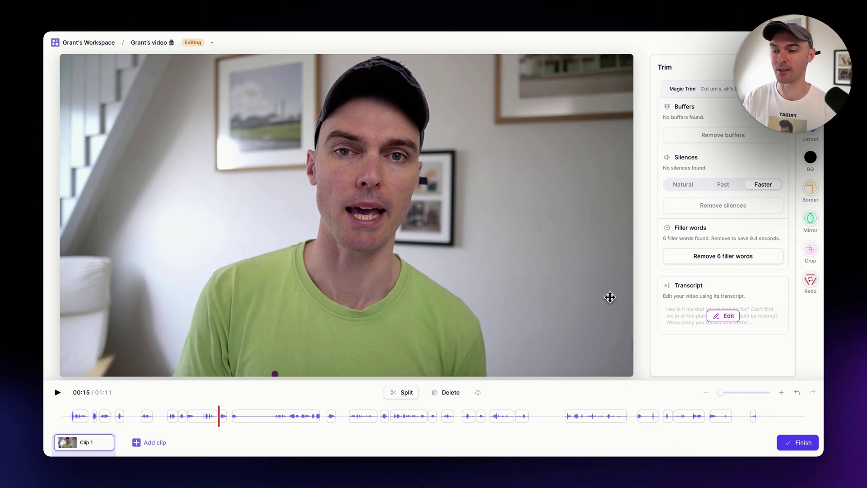
click(477, 393)
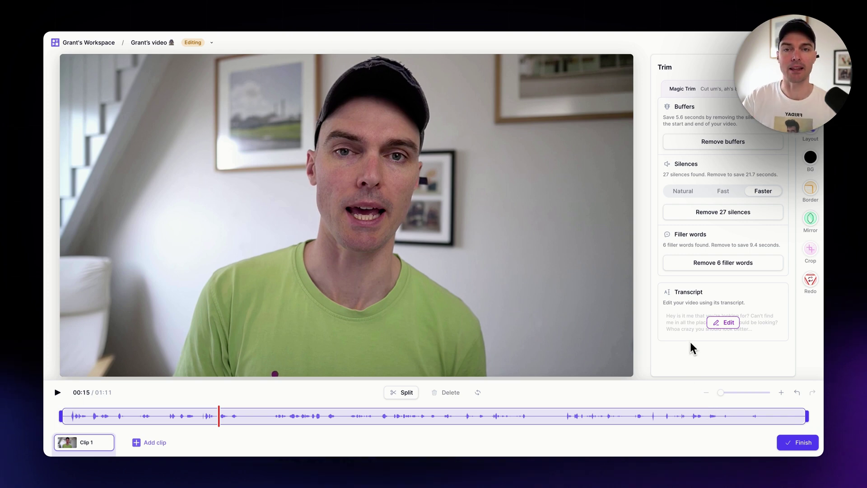
- Remove the silent buffers from the clip, and cut out the section between 00:15.17 and 00:15.90
click(724, 142)
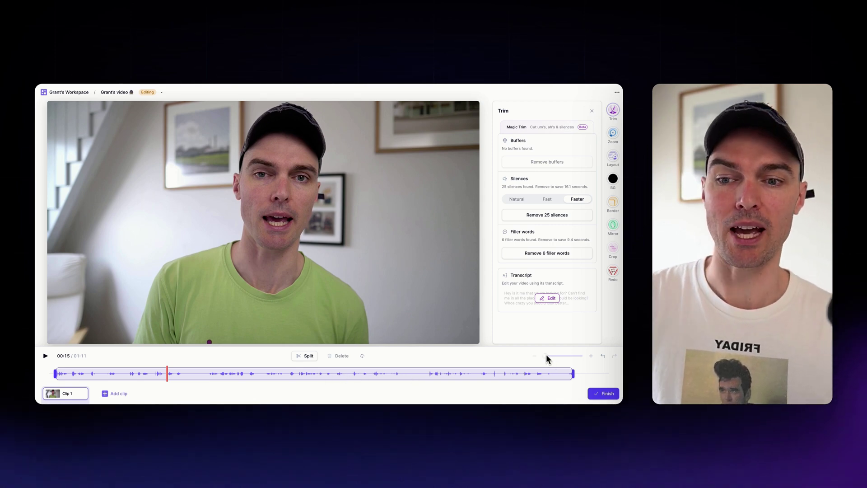
drag(546, 356, 575, 356)
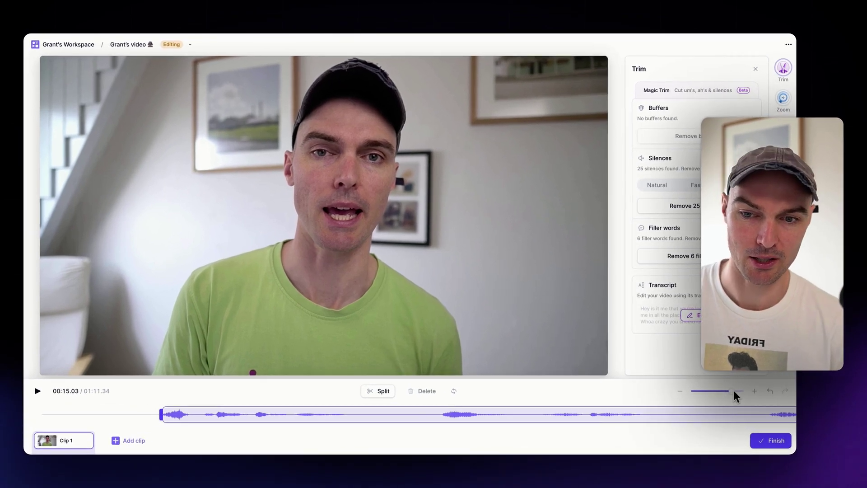
mouse_move(734, 390)
mouse_down()
mouse_move(704, 391)
mouse_move(747, 391)
mouse_up()
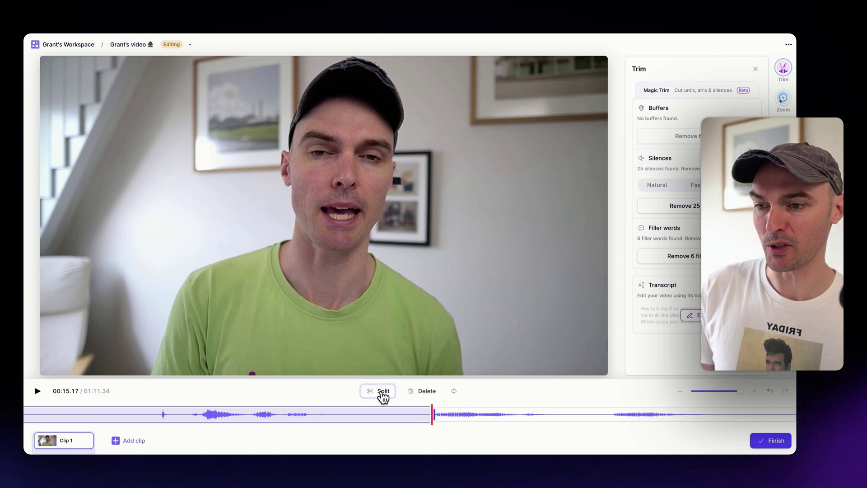
click(552, 414)
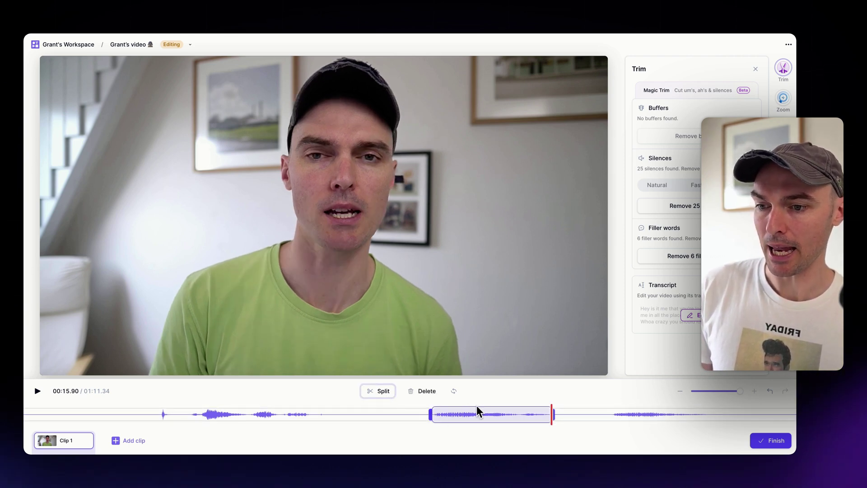
key(Delete)
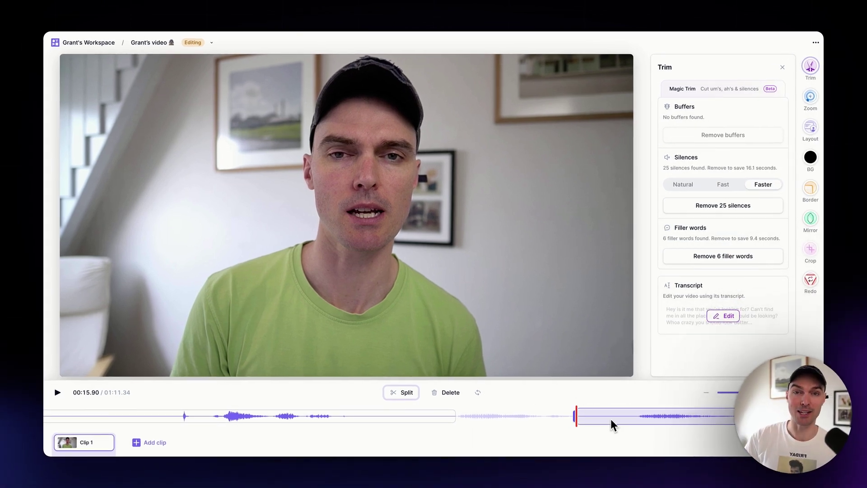
- View the clip's zoom options and its layout options
click(811, 97)
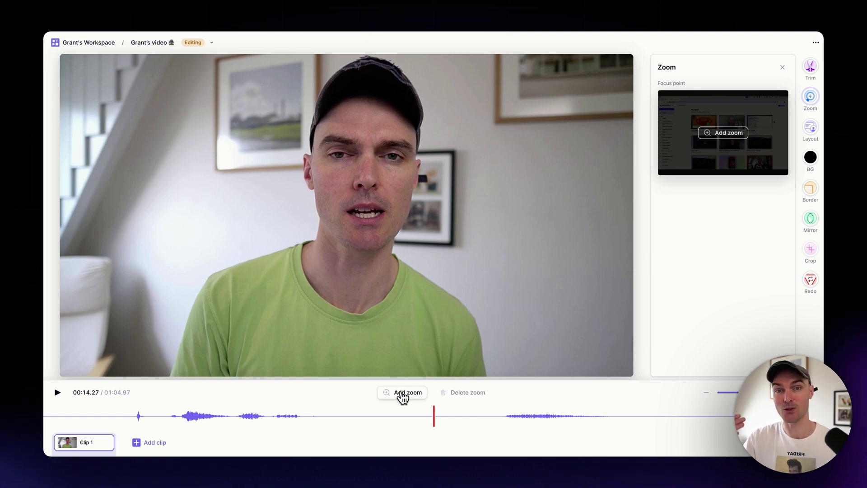
click(809, 131)
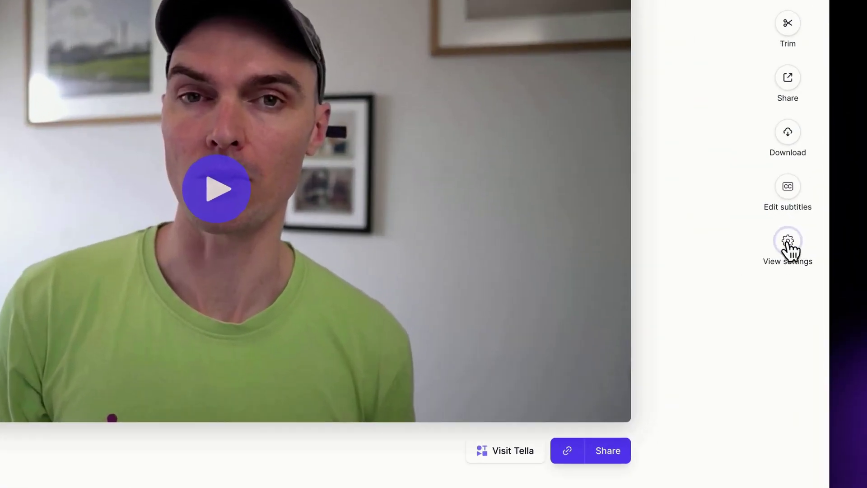
- Set the video's default playback speed to 2x in its view settings
click(797, 242)
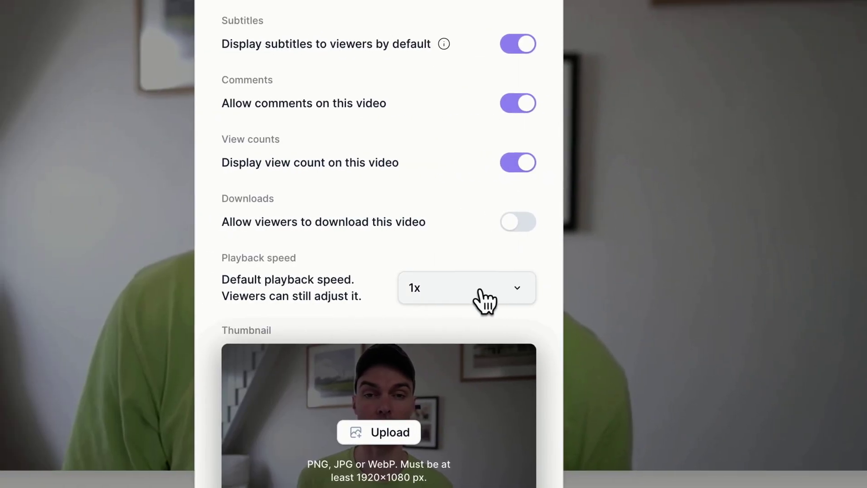
click(169, 287)
click(503, 361)
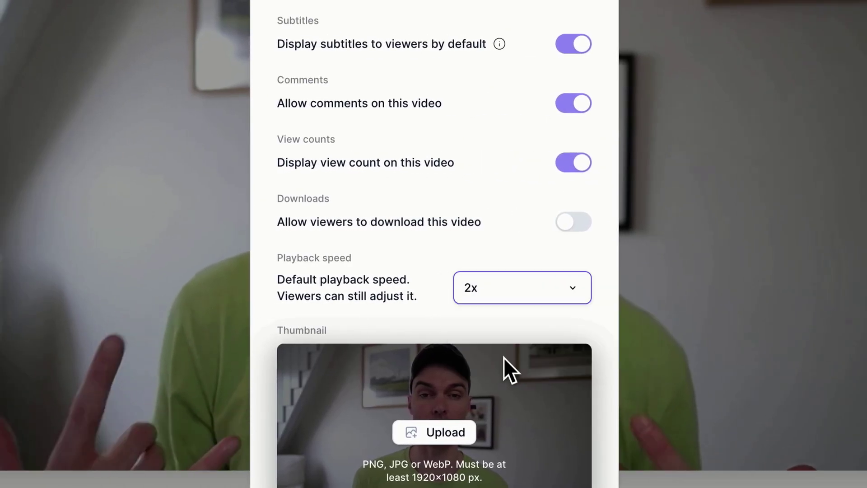